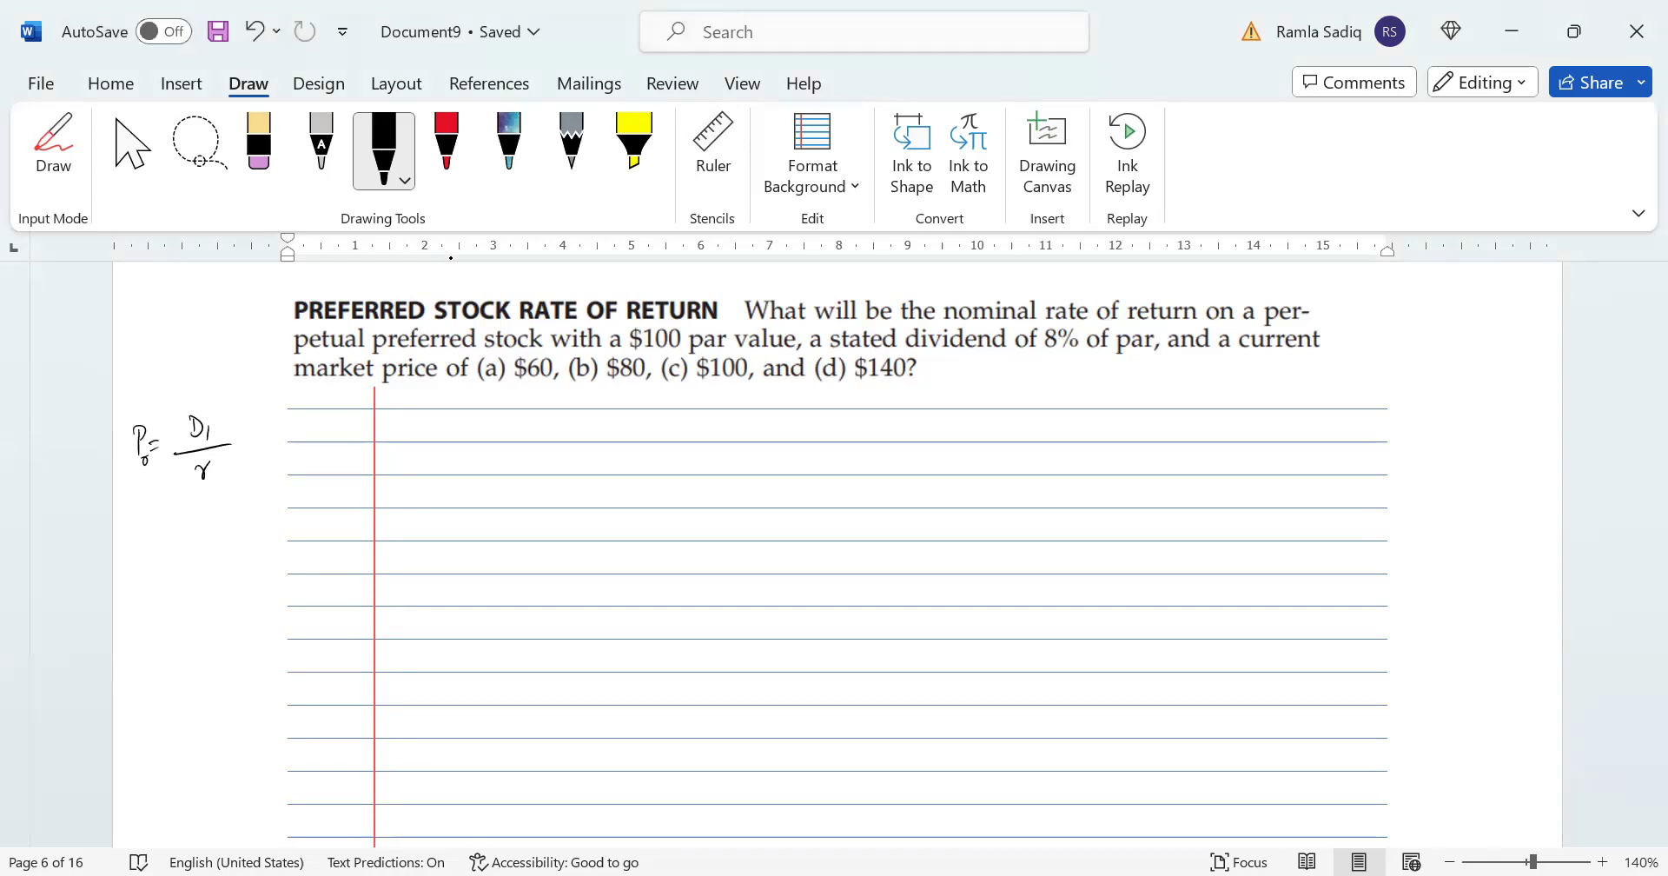
Write and underline 'zero growth' in the margin, and write a) on the lined page.
{"action": "left_click_drag", "start_coordinate": [124, 319], "coordinate": [137, 330]}
{"action": "left_click", "coordinate": [137, 327]}
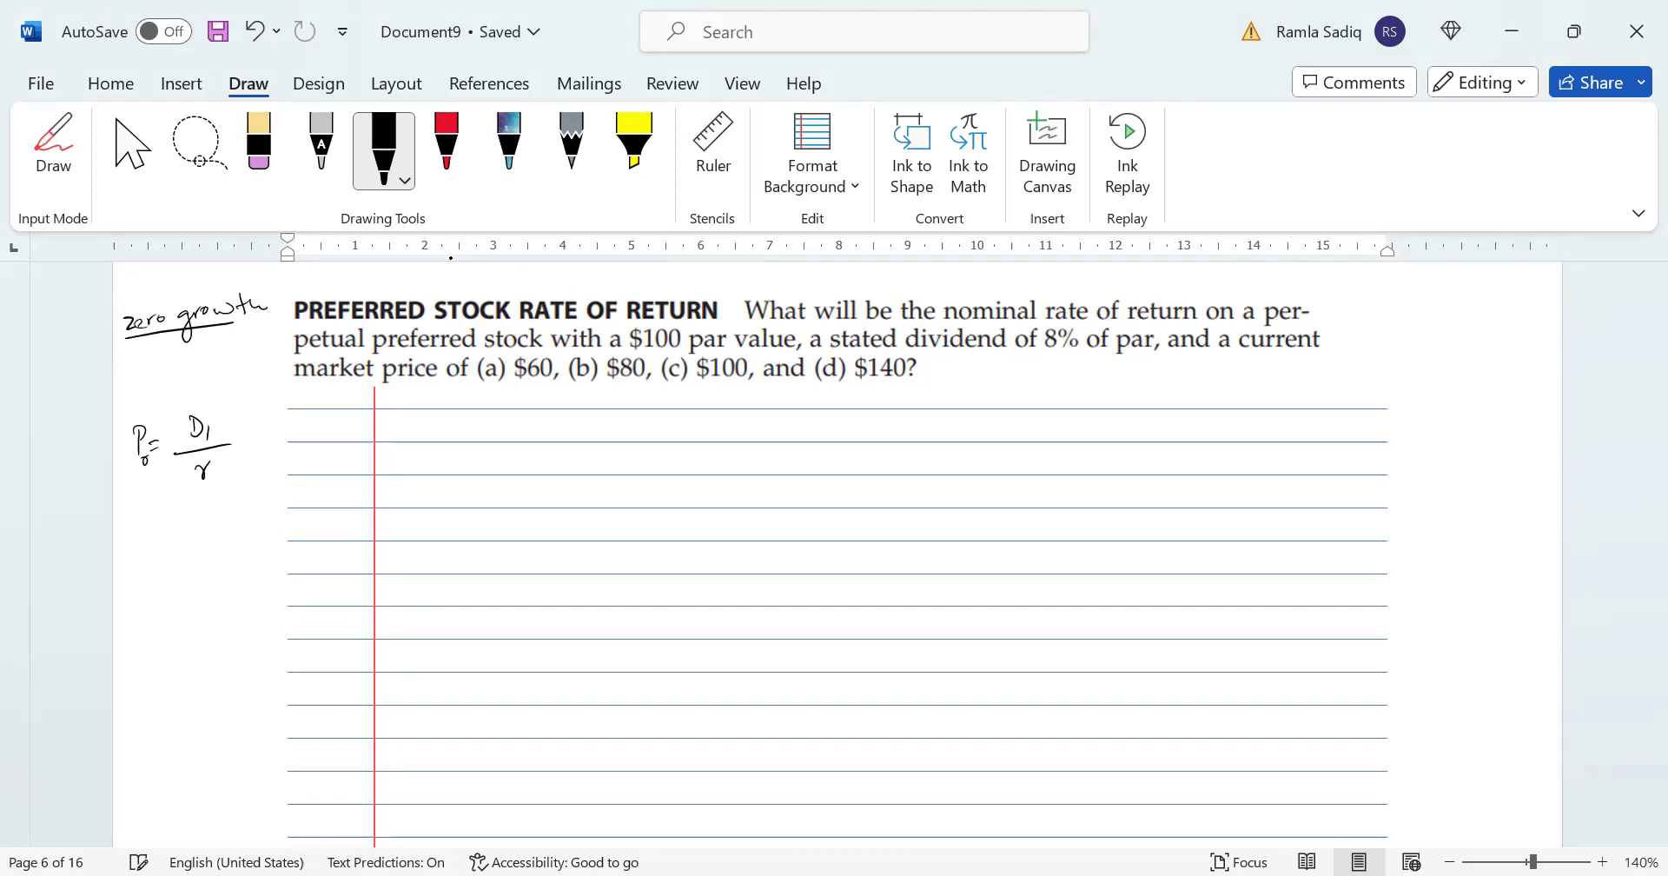
{"action": "left_click_drag", "start_coordinate": [348, 457], "coordinate": [346, 484]}
Erase the handwritten a) label with the Eraser, then return to the black pen.
{"action": "left_click", "coordinate": [252, 161]}
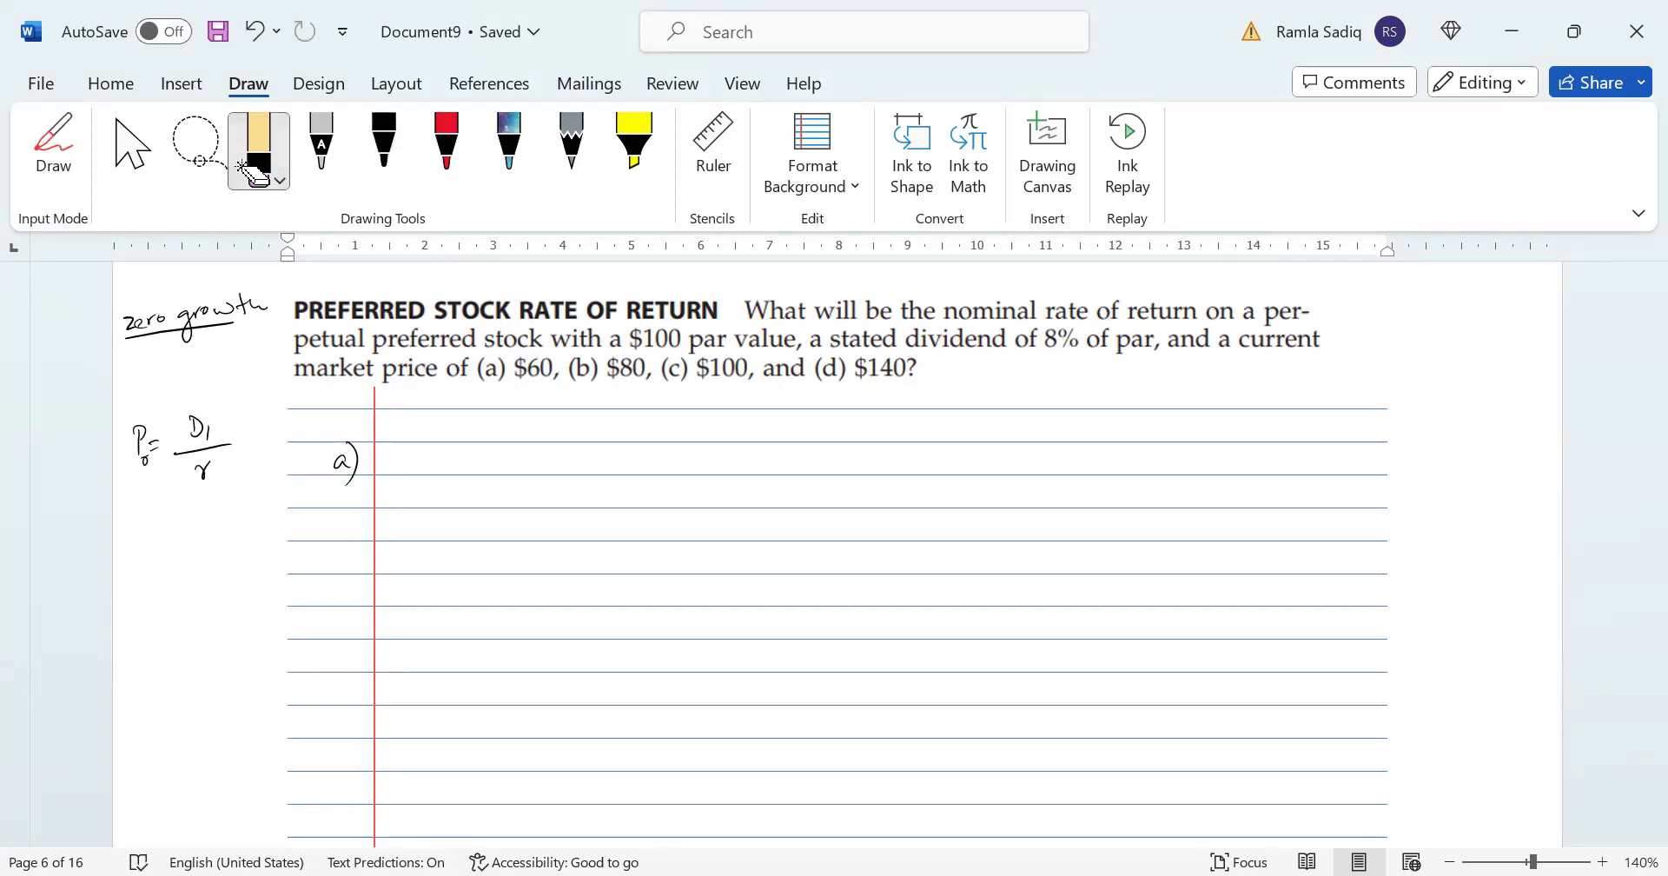
{"action": "left_click", "coordinate": [342, 461]}
{"action": "left_click", "coordinate": [351, 460]}
{"action": "left_click", "coordinate": [383, 152]}
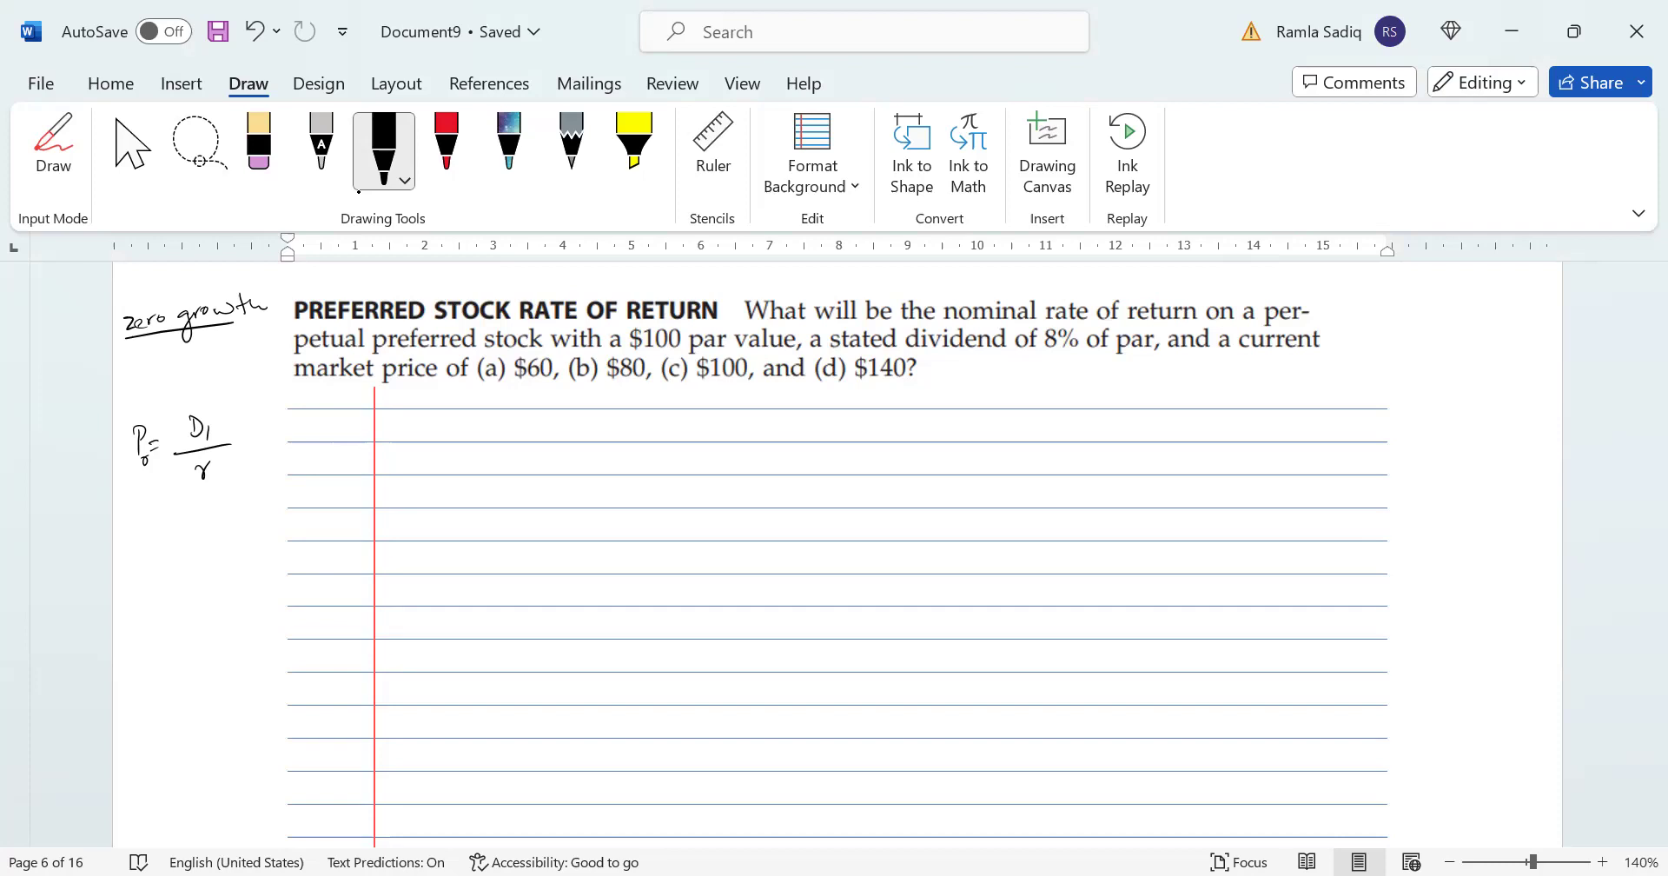
Ink the rate-of-return formula r = D1/P0 on the lined page.
{"action": "left_click_drag", "start_coordinate": [427, 426], "coordinate": [444, 424]}
{"action": "left_click_drag", "start_coordinate": [460, 425], "coordinate": [475, 424]}
{"action": "left_click_drag", "start_coordinate": [462, 433], "coordinate": [476, 432]}
{"action": "left_click_drag", "start_coordinate": [505, 418], "coordinate": [507, 438]}
{"action": "left_click_drag", "start_coordinate": [534, 426], "coordinate": [535, 437]}
{"action": "left_click_drag", "start_coordinate": [492, 451], "coordinate": [546, 447]}
{"action": "left_click_drag", "start_coordinate": [504, 475], "coordinate": [518, 458]}
{"action": "left_click_drag", "start_coordinate": [344, 526], "coordinate": [351, 541]}
{"action": "left_click_drag", "start_coordinate": [346, 508], "coordinate": [350, 553]}
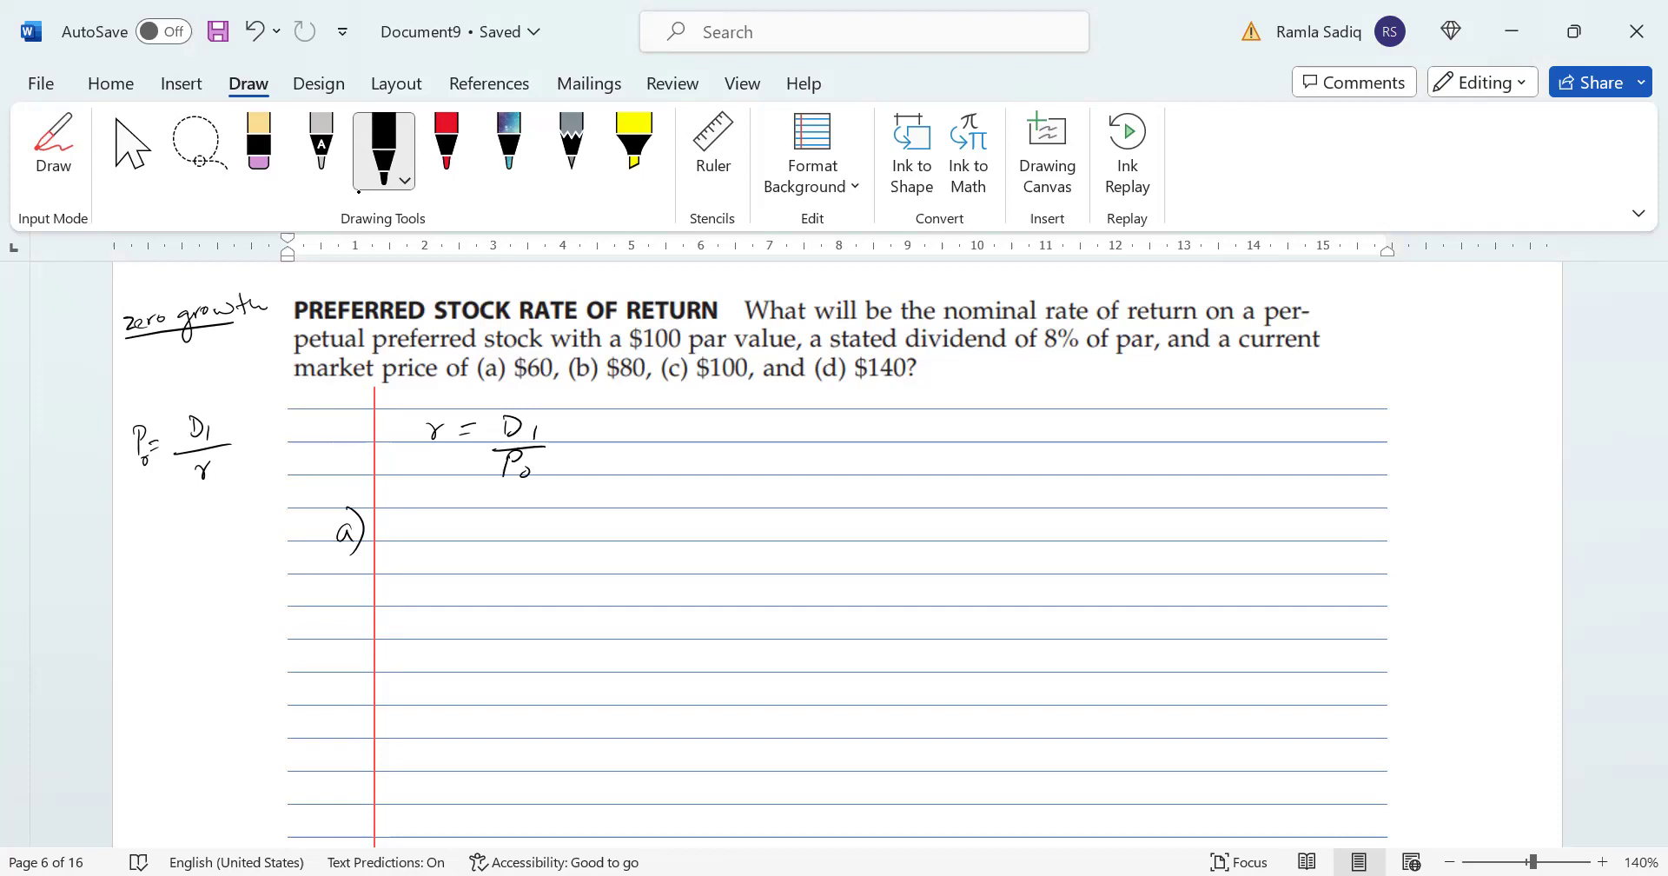
Begin the dividend line as D1 = 0.08.
{"action": "left_click_drag", "start_coordinate": [799, 419], "coordinate": [787, 443]}
{"action": "left_click_drag", "start_coordinate": [813, 441], "coordinate": [811, 452]}
{"action": "left_click_drag", "start_coordinate": [827, 424], "coordinate": [836, 424]}
{"action": "left_click_drag", "start_coordinate": [827, 431], "coordinate": [837, 429]}
{"action": "left_click_drag", "start_coordinate": [861, 420], "coordinate": [859, 422]}
{"action": "left_click", "coordinate": [874, 429]}
{"action": "left_click_drag", "start_coordinate": [882, 421], "coordinate": [880, 423]}
{"action": "left_click_drag", "start_coordinate": [903, 419], "coordinate": [900, 421]}
Finish the dividend as × 100 = $8 and start part a) with r.
{"action": "left_click_drag", "start_coordinate": [924, 418], "coordinate": [943, 434]}
{"action": "left_click_drag", "start_coordinate": [943, 417], "coordinate": [925, 434]}
{"action": "left_click_drag", "start_coordinate": [959, 418], "coordinate": [958, 436]}
{"action": "left_click_drag", "start_coordinate": [972, 421], "coordinate": [971, 423]}
{"action": "left_click_drag", "start_coordinate": [990, 421], "coordinate": [988, 423]}
{"action": "left_click_drag", "start_coordinate": [1009, 422], "coordinate": [1025, 421]}
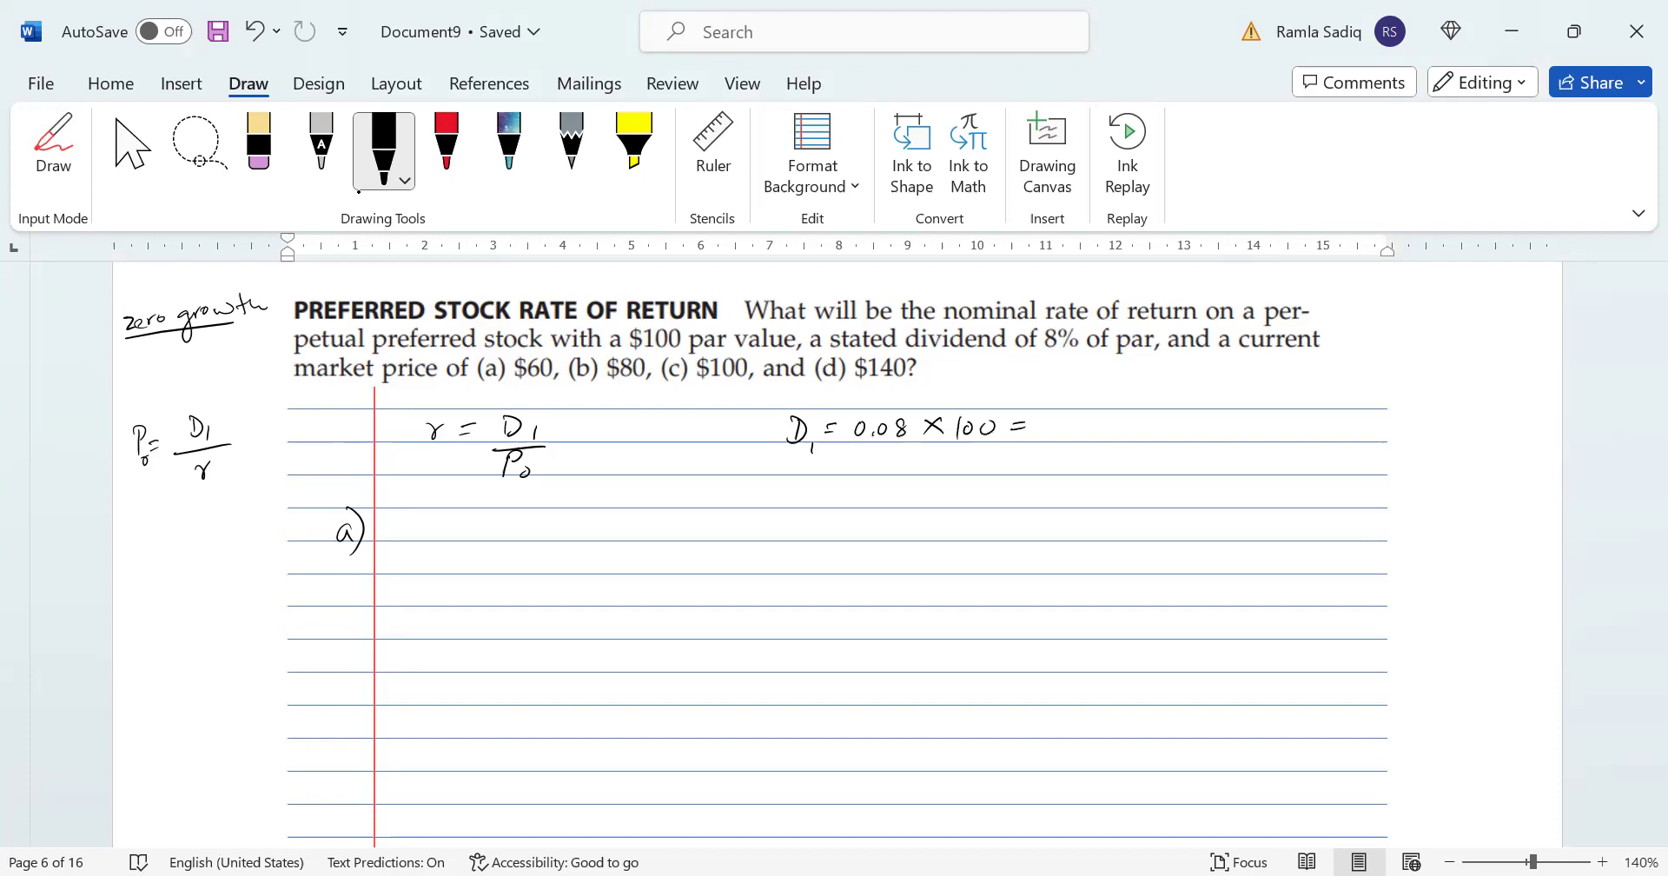
{"action": "left_click_drag", "start_coordinate": [1066, 417], "coordinate": [1049, 441]}
{"action": "left_click_drag", "start_coordinate": [1058, 413], "coordinate": [1052, 447]}
{"action": "left_click_drag", "start_coordinate": [1088, 417], "coordinate": [1086, 417]}
{"action": "left_click_drag", "start_coordinate": [396, 526], "coordinate": [410, 527]}
Complete part a) as r = 8/60 = 0.1333 = 13.33%.
{"action": "left_click_drag", "start_coordinate": [421, 525], "coordinate": [434, 523]}
{"action": "left_click_drag", "start_coordinate": [420, 532], "coordinate": [435, 530]}
{"action": "left_click_drag", "start_coordinate": [488, 510], "coordinate": [485, 511]}
{"action": "left_click_drag", "start_coordinate": [461, 537], "coordinate": [513, 534]}
{"action": "left_click_drag", "start_coordinate": [478, 548], "coordinate": [470, 561]}
{"action": "left_click_drag", "start_coordinate": [493, 553], "coordinate": [492, 554]}
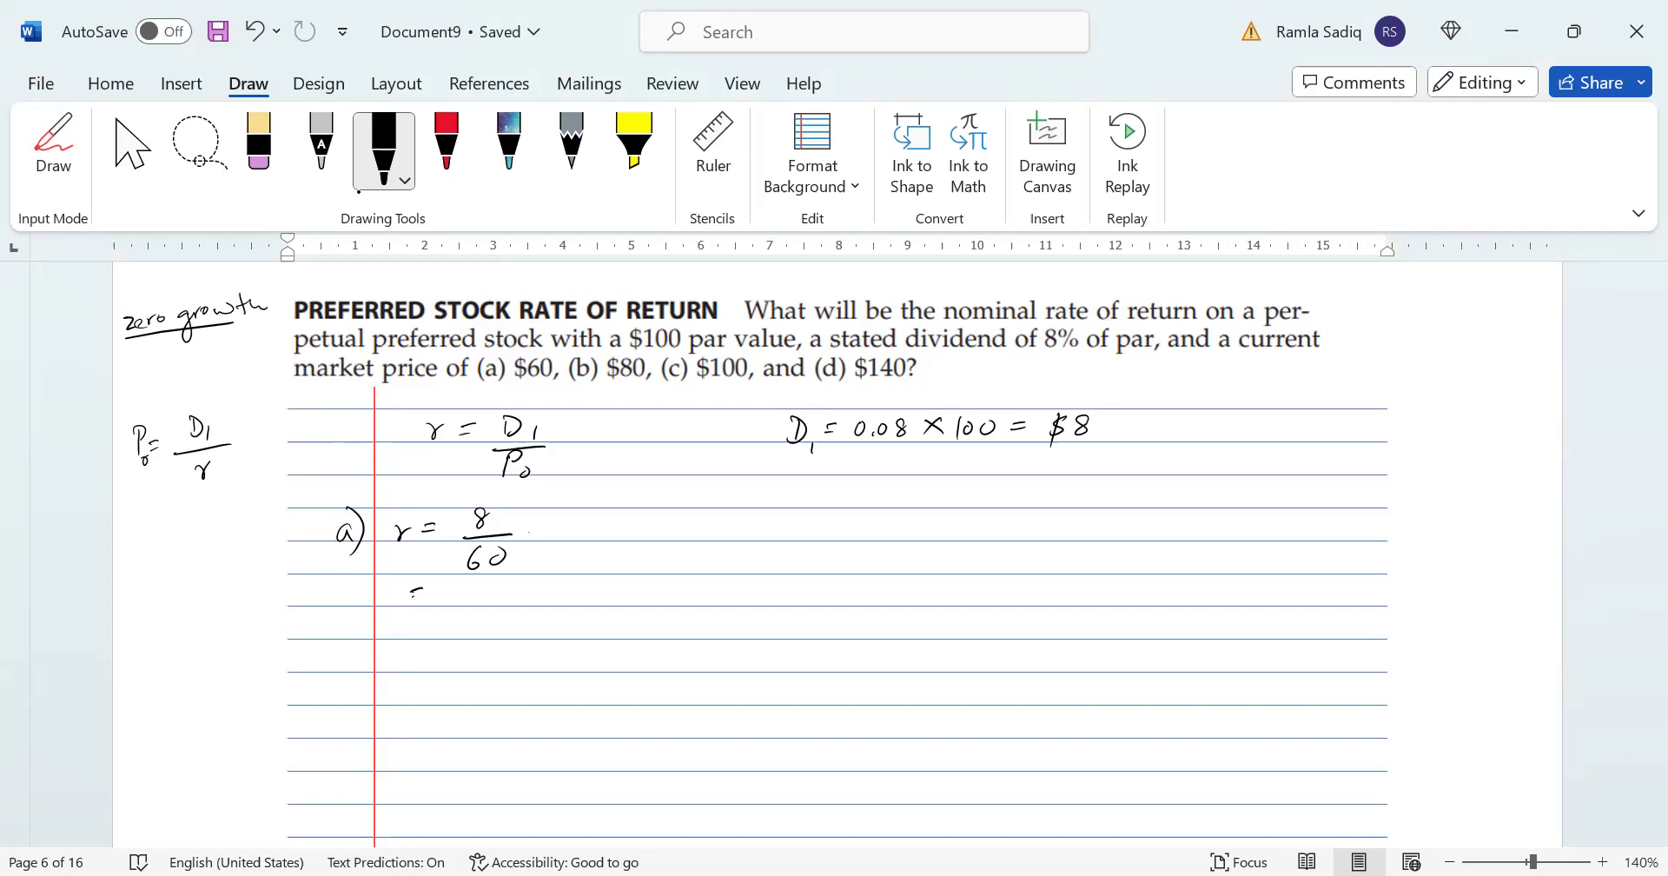
{"action": "left_click_drag", "start_coordinate": [449, 602], "coordinate": [537, 583]}
{"action": "left_click_drag", "start_coordinate": [401, 615], "coordinate": [417, 623]}
{"action": "left_click_drag", "start_coordinate": [452, 619], "coordinate": [537, 639]}
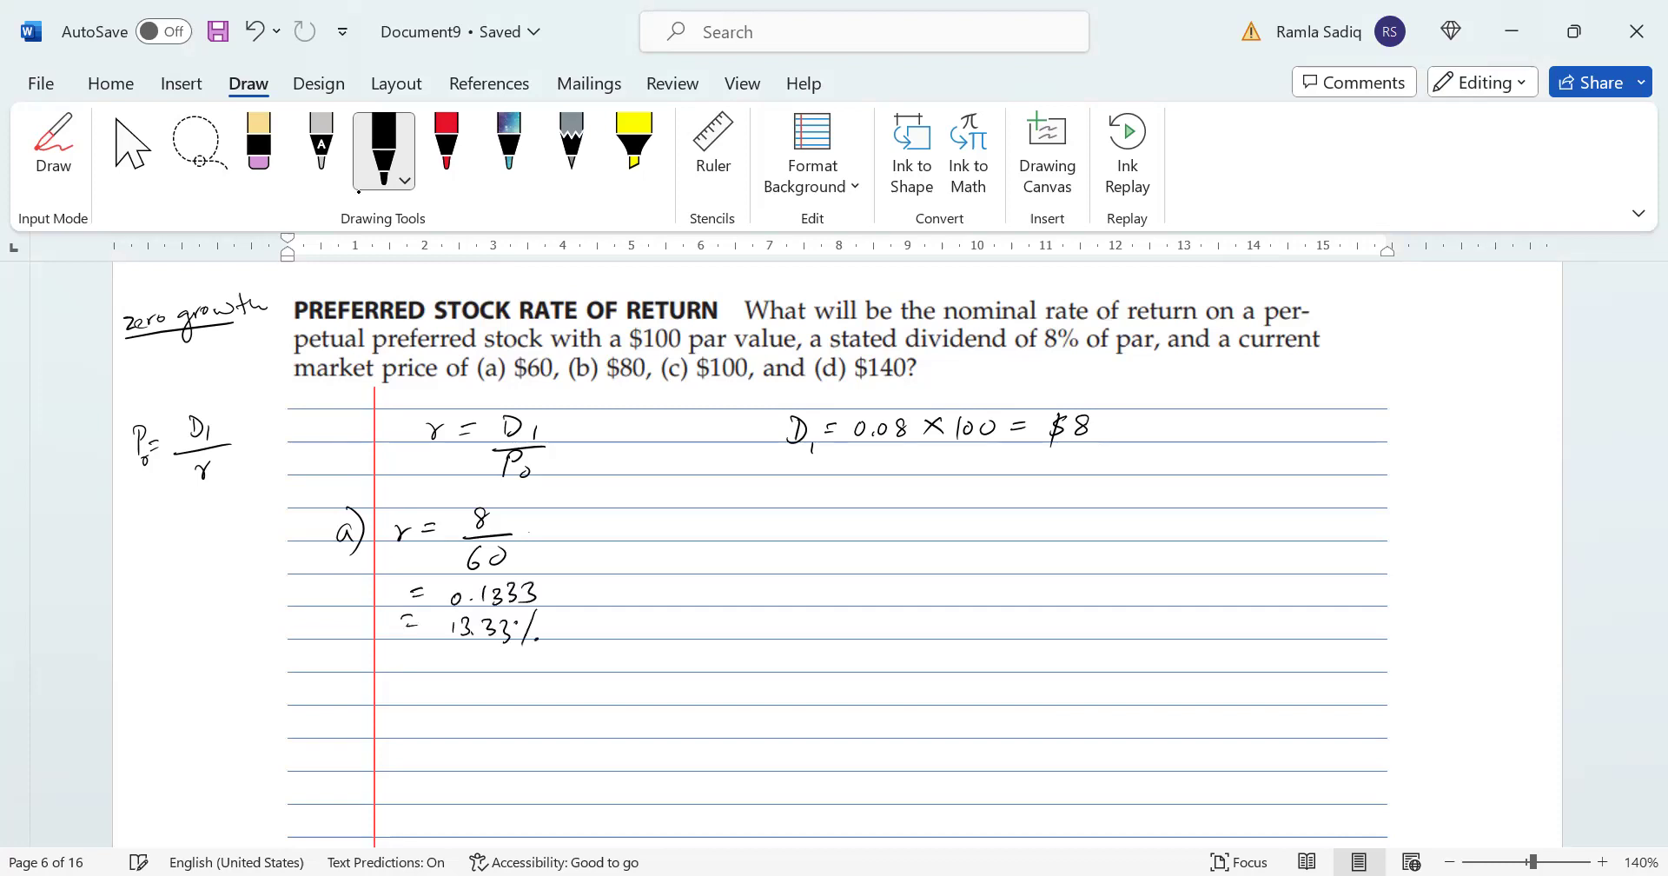
Label part b) and ink r = 8/80 followed by an equals sign.
{"action": "mouse_move", "coordinate": [654, 514]}
{"action": "left_mouse_down"}
{"action": "mouse_move", "coordinate": [659, 559]}
{"action": "mouse_move", "coordinate": [736, 523]}
{"action": "left_mouse_up"}
{"action": "left_click_drag", "start_coordinate": [745, 526], "coordinate": [755, 525]}
{"action": "left_click_drag", "start_coordinate": [800, 512], "coordinate": [792, 527]}
{"action": "left_click_drag", "start_coordinate": [765, 545], "coordinate": [812, 540]}
{"action": "left_click_drag", "start_coordinate": [771, 561], "coordinate": [768, 576]}
{"action": "left_click_drag", "start_coordinate": [786, 563], "coordinate": [797, 565]}
{"action": "left_click_drag", "start_coordinate": [731, 589], "coordinate": [767, 587]}
Finish part b) as 0.10 = 10.00%.
{"action": "left_click", "coordinate": [781, 598]}
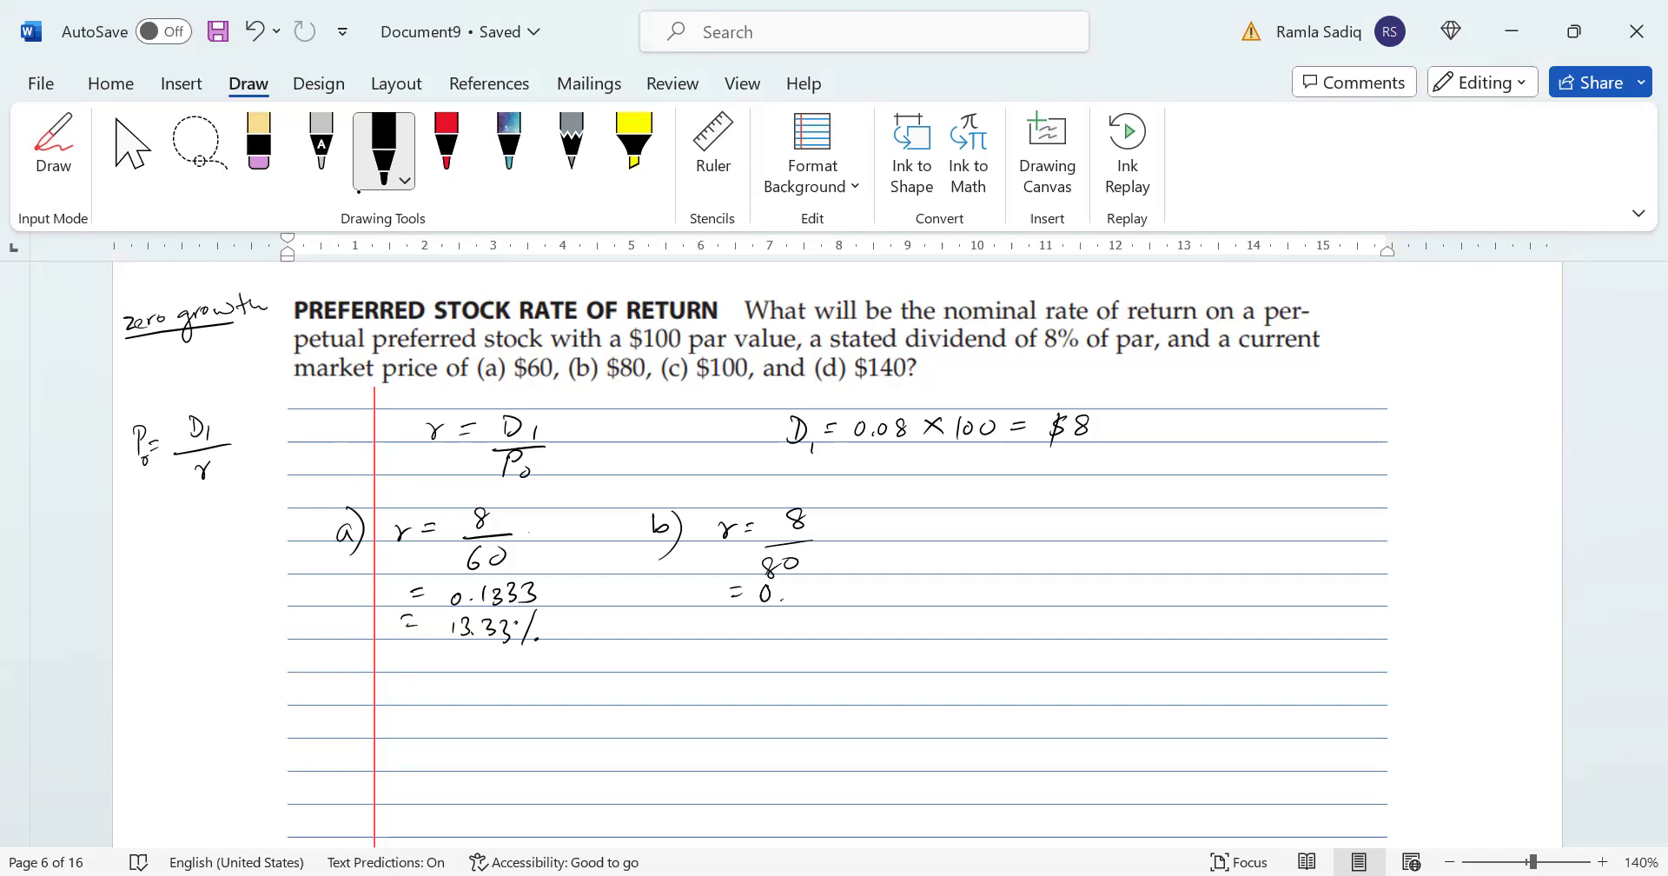
{"action": "left_click_drag", "start_coordinate": [786, 586], "coordinate": [787, 599]}
{"action": "left_click_drag", "start_coordinate": [806, 585], "coordinate": [805, 586]}
{"action": "left_click_drag", "start_coordinate": [717, 627], "coordinate": [734, 627]}
{"action": "left_click_drag", "start_coordinate": [766, 616], "coordinate": [768, 632]}
Label part c) and ink r = 8/100 = 0.08.
{"action": "left_click_drag", "start_coordinate": [780, 617], "coordinate": [779, 619]}
{"action": "left_click_drag", "start_coordinate": [845, 615], "coordinate": [839, 643]}
{"action": "left_click_drag", "start_coordinate": [938, 520], "coordinate": [932, 530]}
{"action": "left_click_drag", "start_coordinate": [951, 504], "coordinate": [957, 537]}
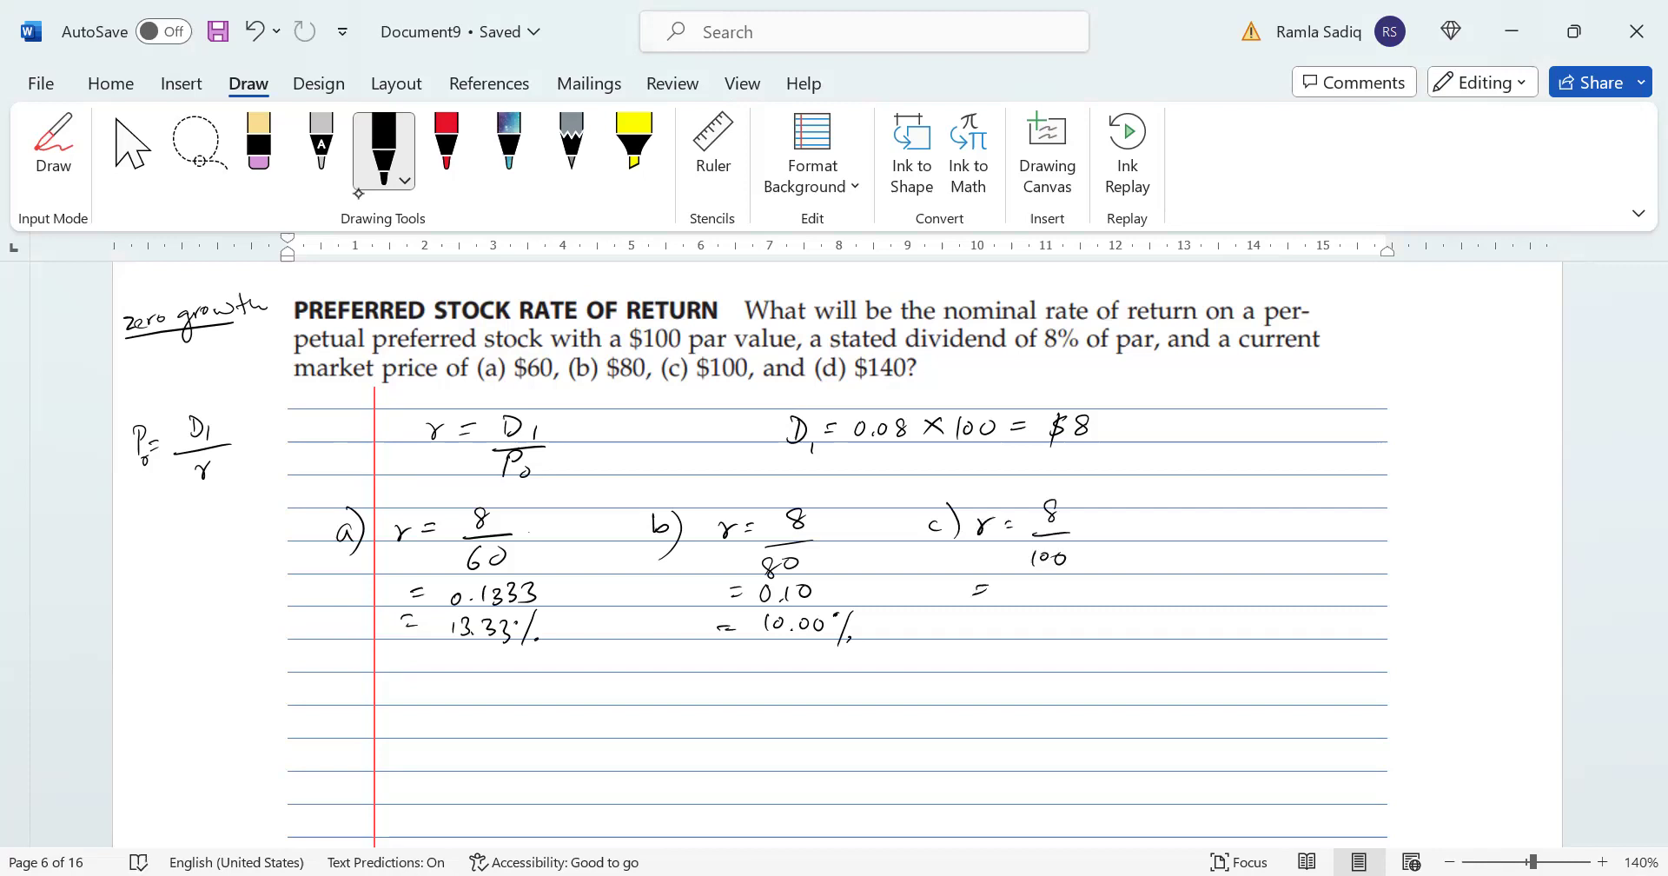
{"action": "left_click_drag", "start_coordinate": [1018, 589], "coordinate": [1045, 593]}
{"action": "left_click_drag", "start_coordinate": [1076, 584], "coordinate": [1074, 585]}
{"action": "left_click_drag", "start_coordinate": [995, 617], "coordinate": [1003, 616]}
{"action": "left_click_drag", "start_coordinate": [996, 621], "coordinate": [1004, 620]}
Write part c)'s percentage answer as 8.00%.
{"action": "left_click_drag", "start_coordinate": [1039, 613], "coordinate": [1037, 614]}
{"action": "left_click_drag", "start_coordinate": [1055, 622], "coordinate": [1053, 623]}
{"action": "left_click_drag", "start_coordinate": [1069, 622], "coordinate": [1069, 623]}
{"action": "left_click_drag", "start_coordinate": [1083, 614], "coordinate": [1084, 616]}
{"action": "left_click_drag", "start_coordinate": [1093, 612], "coordinate": [1086, 643]}
{"action": "left_click_drag", "start_coordinate": [1102, 637], "coordinate": [1102, 639]}
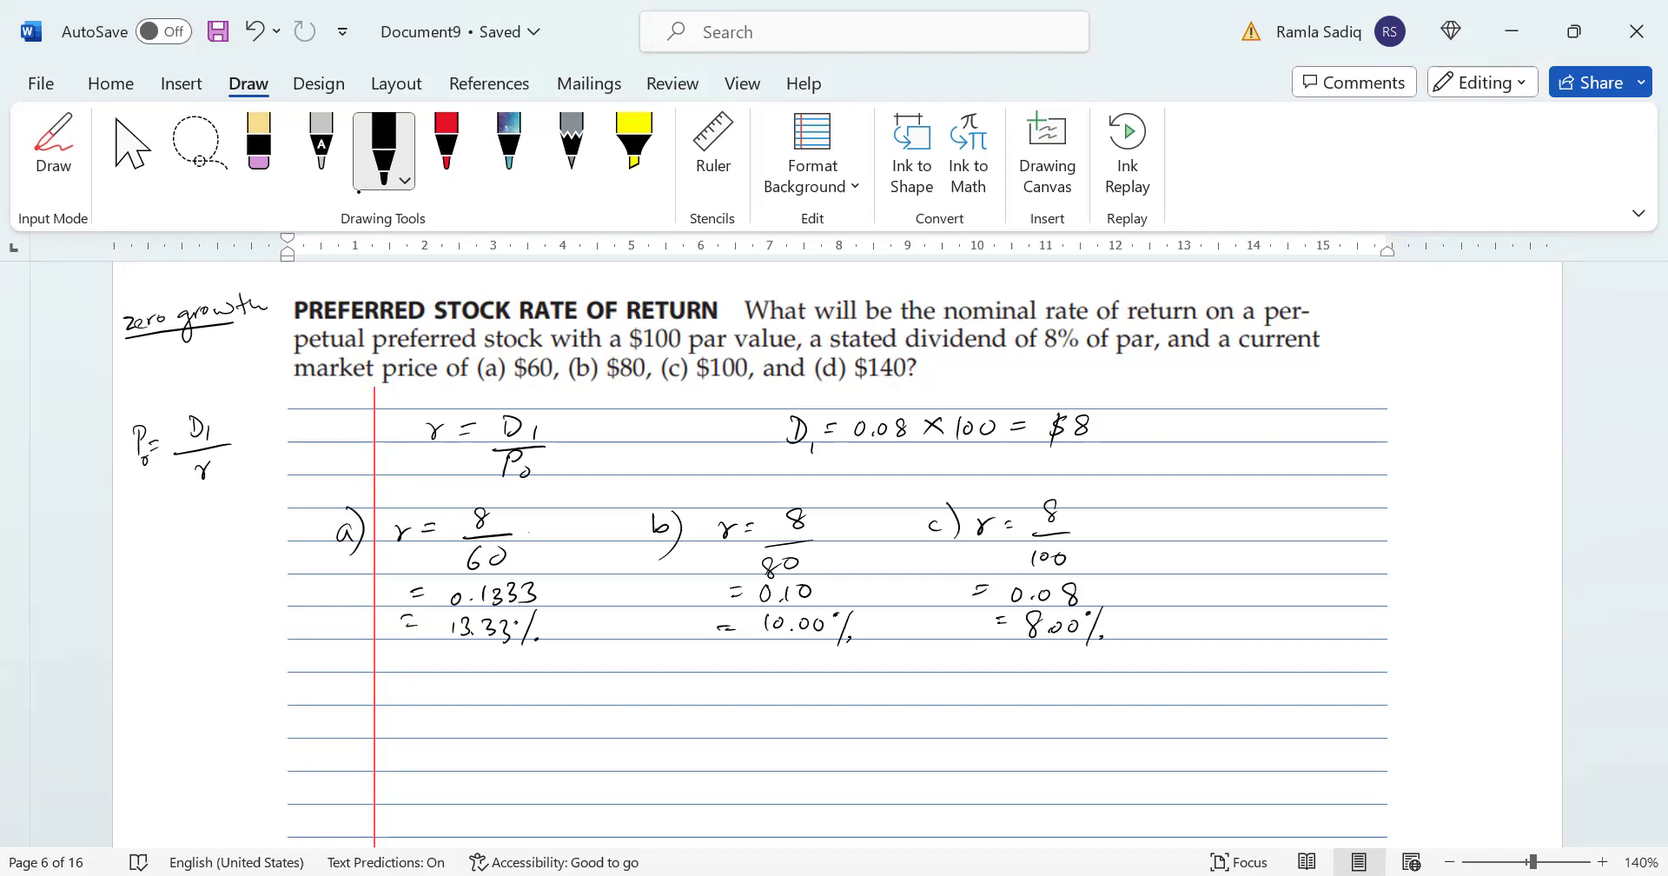
Label part d) and ink r = 8/140.
{"action": "left_click_drag", "start_coordinate": [1220, 525], "coordinate": [1225, 540]}
{"action": "left_click_drag", "start_coordinate": [1234, 513], "coordinate": [1236, 545]}
{"action": "left_click_drag", "start_coordinate": [1260, 527], "coordinate": [1269, 527]}
{"action": "left_click_drag", "start_coordinate": [1273, 528], "coordinate": [1289, 527]}
{"action": "left_click_drag", "start_coordinate": [1294, 526], "coordinate": [1344, 516]}
{"action": "left_click_drag", "start_coordinate": [1321, 540], "coordinate": [1371, 539]}
{"action": "left_click_drag", "start_coordinate": [1326, 553], "coordinate": [1324, 567]}
{"action": "left_click_drag", "start_coordinate": [1339, 551], "coordinate": [1345, 564]}
{"action": "left_click_drag", "start_coordinate": [1361, 557], "coordinate": [1356, 560]}
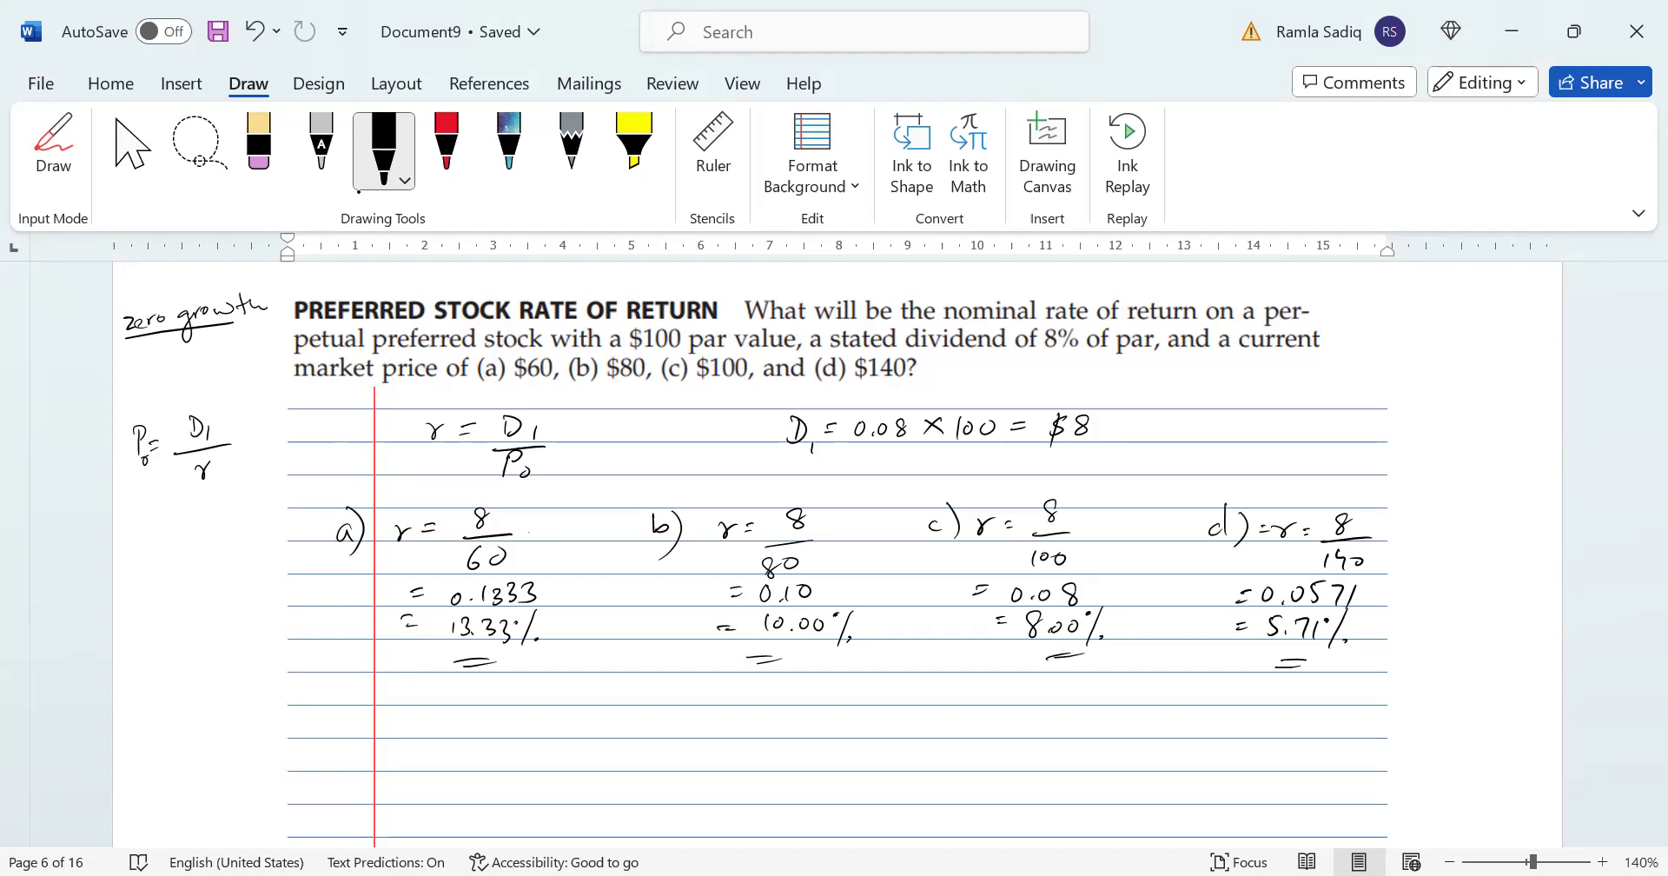
Draw a closing bracket to the right of the margin P0 = D1/r formula.
{"action": "left_click_drag", "start_coordinate": [242, 415], "coordinate": [249, 471]}
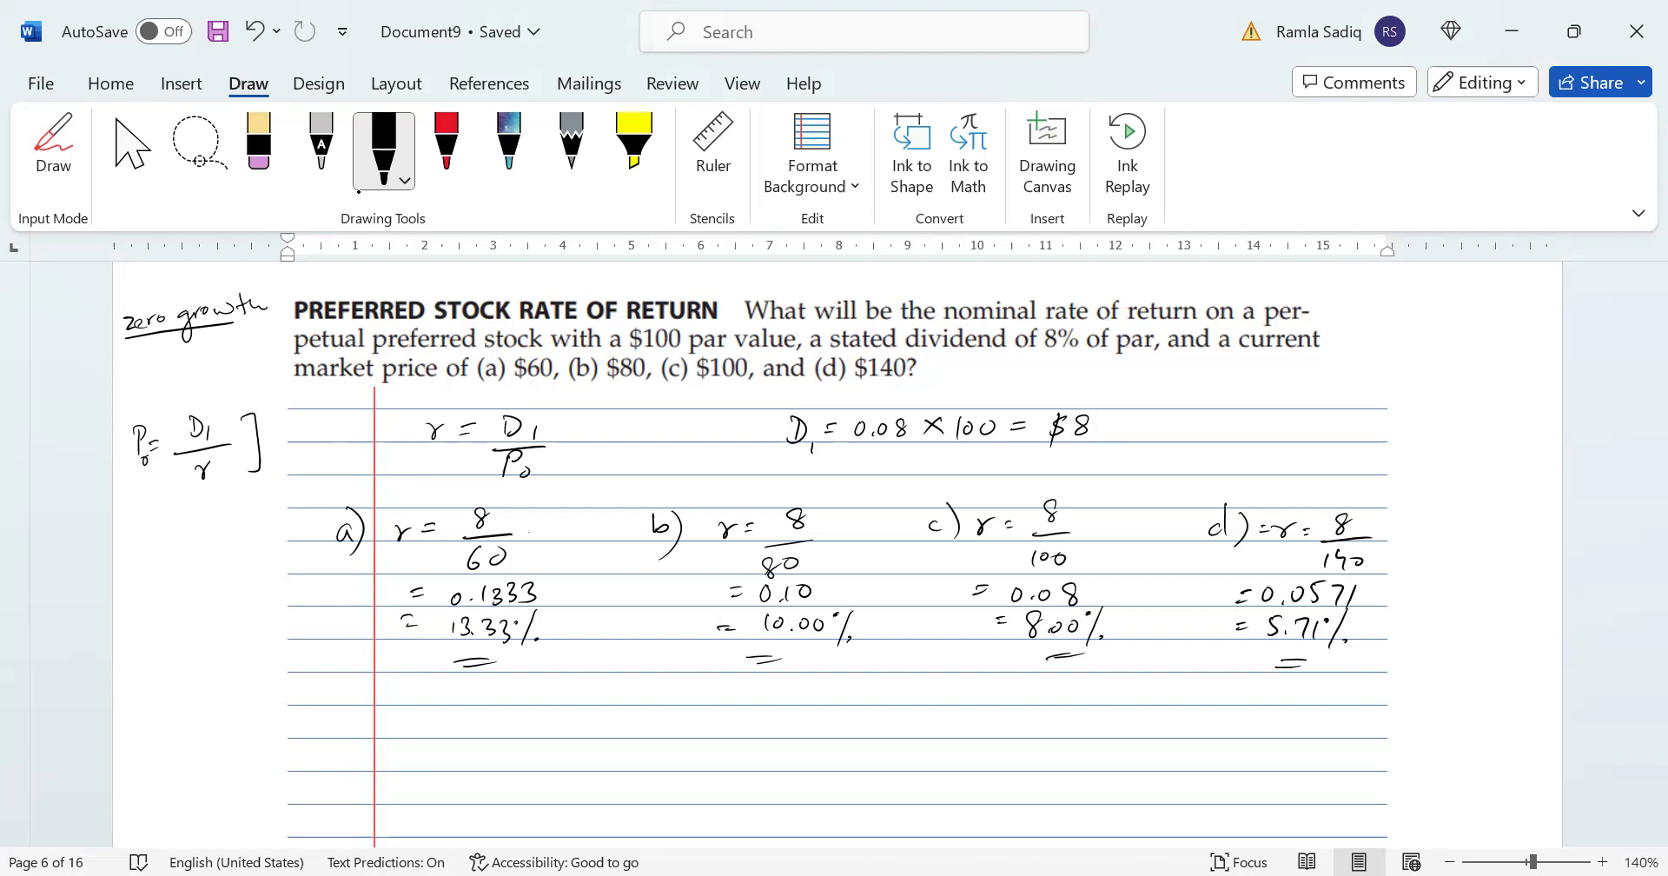